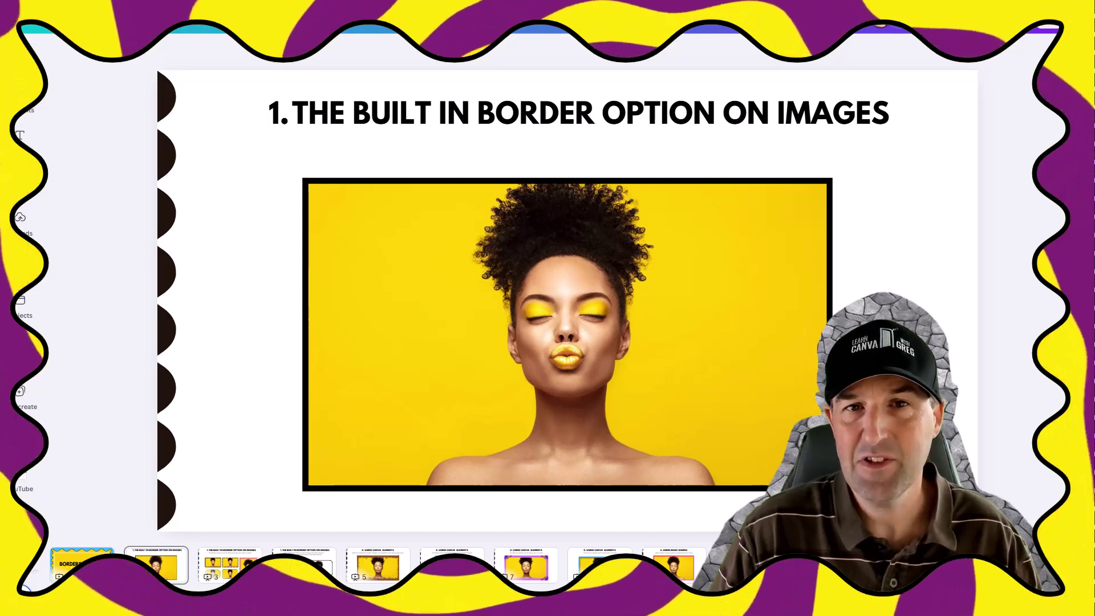
Give the portrait photo a short-dashed border of weight 35.
left_click(606, 290)
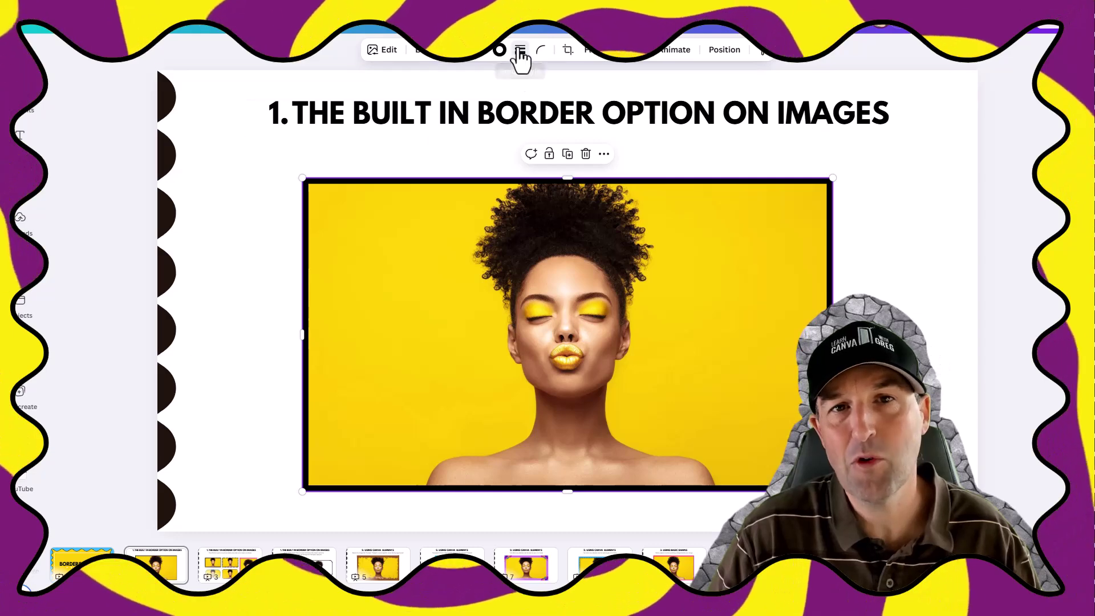
left_click(520, 54)
left_click_drag(475, 125, 383, 139)
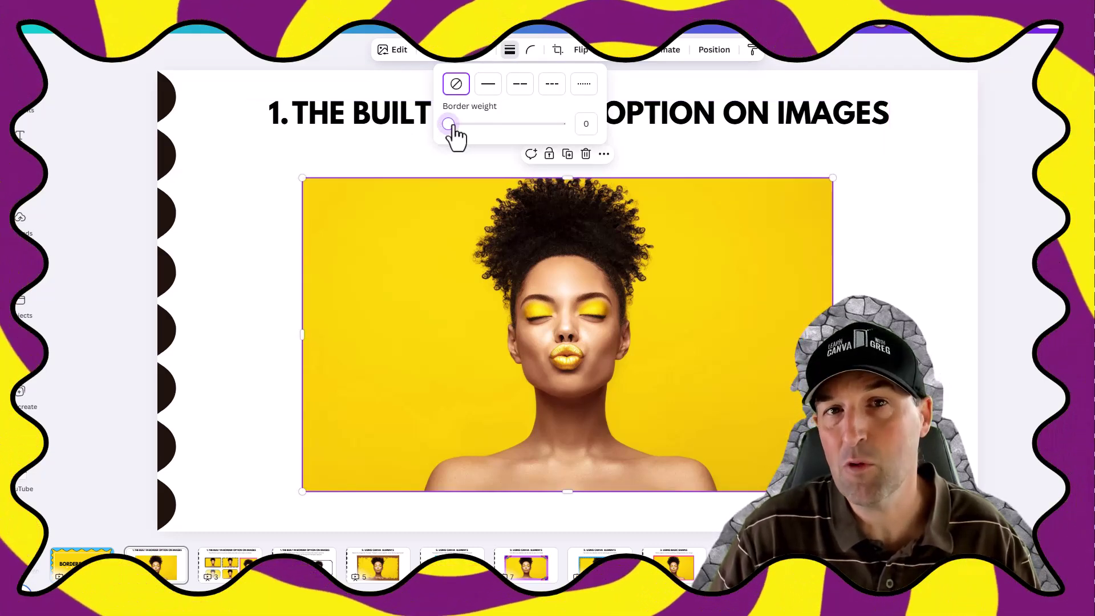
left_click_drag(448, 124, 487, 124)
left_click(520, 84)
left_click(552, 86)
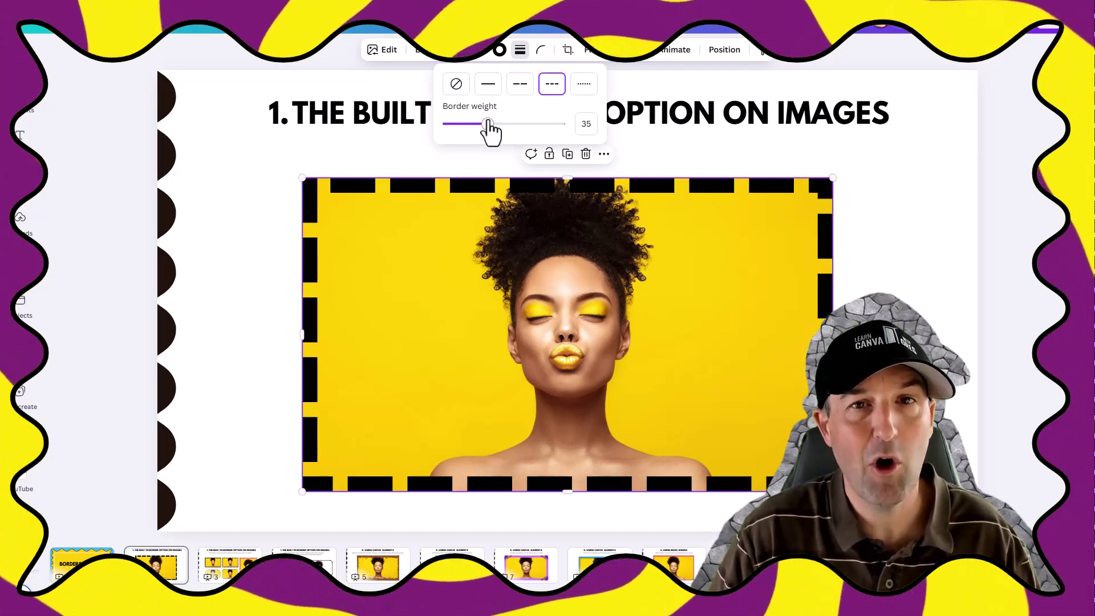
Colour the dashed border light blue and round the photo's corners.
left_click(500, 49)
left_click(159, 141)
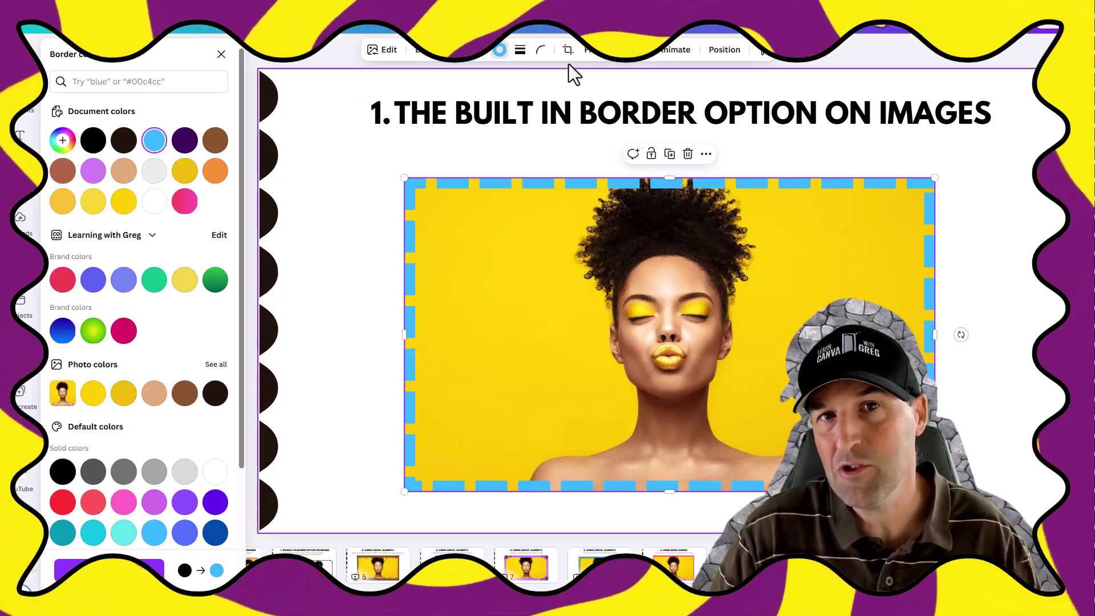
left_click(541, 50)
left_click_drag(478, 97, 532, 97)
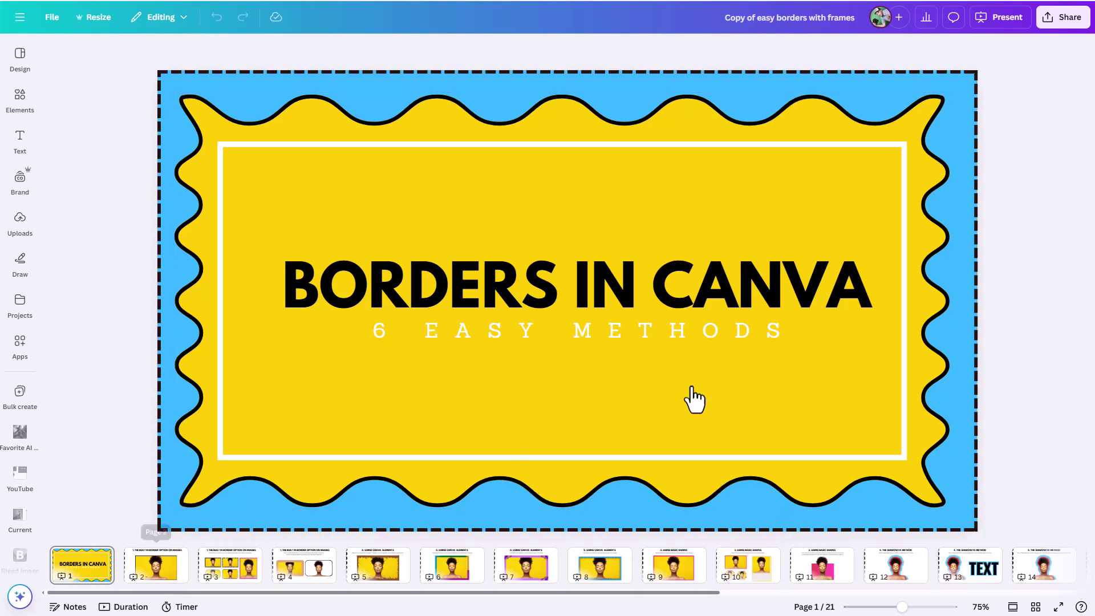
Go to page 2 and select the portrait photo with the thick black border.
key("Page_Down")
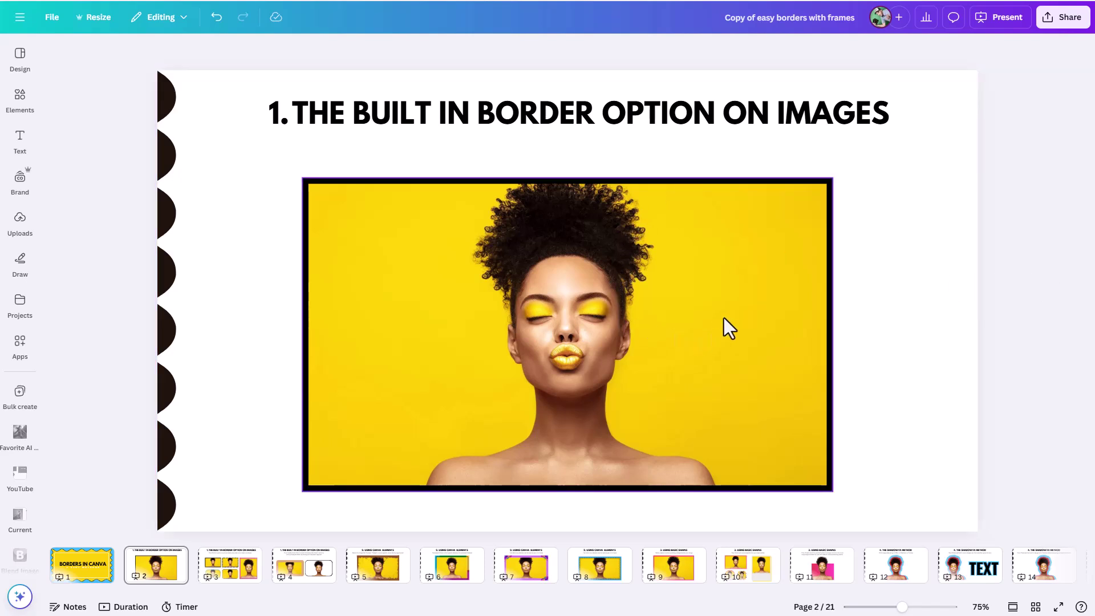
left_click(781, 303)
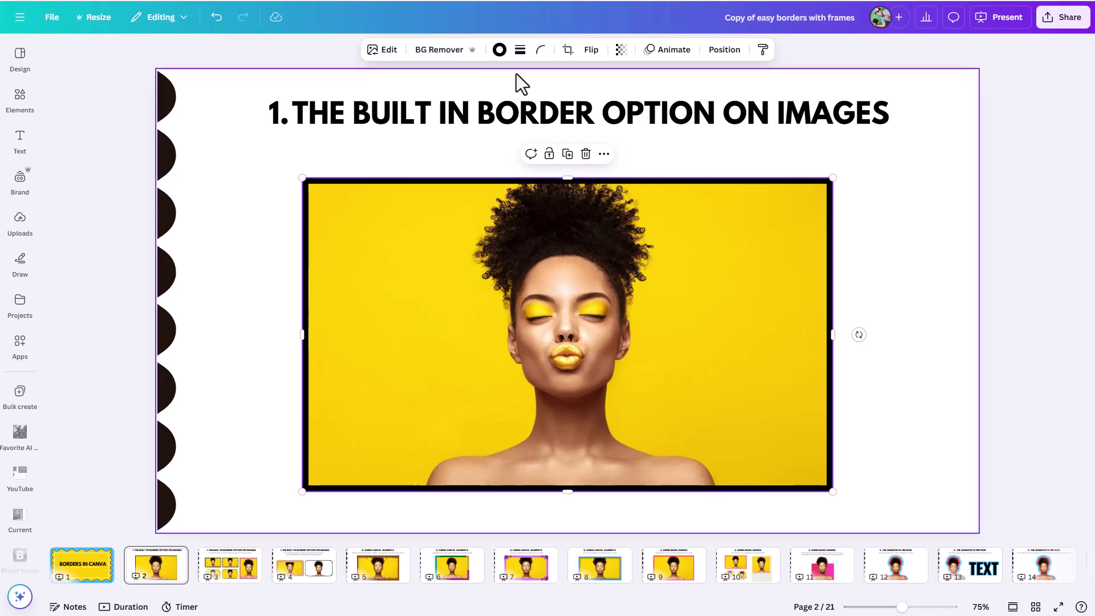
Change the portrait's solid black border to a thinner short-dashed border.
left_click(520, 51)
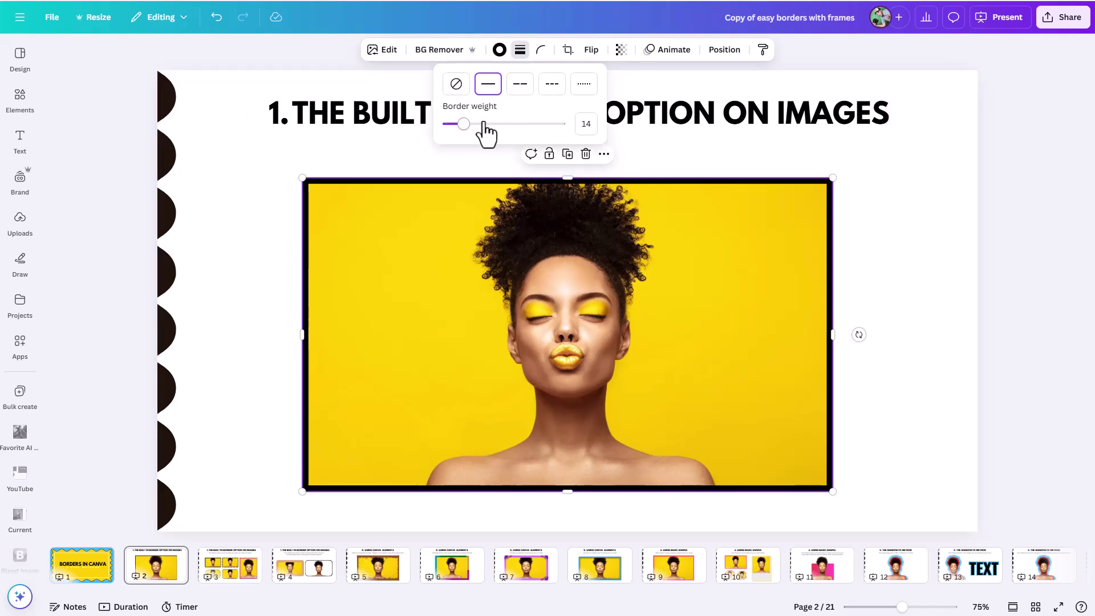
left_click_drag(475, 124, 379, 139)
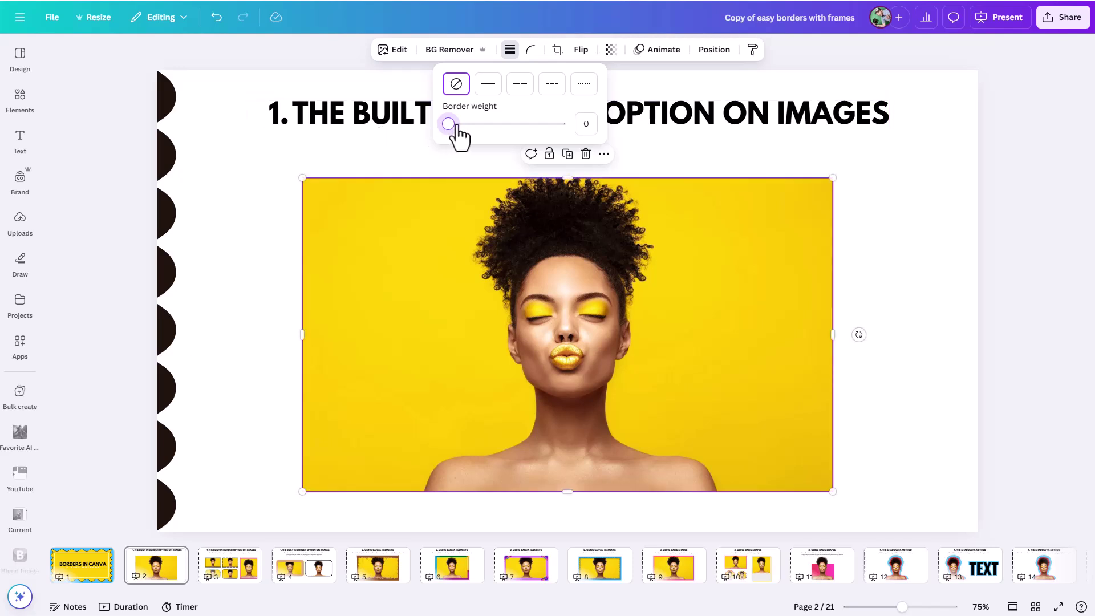
left_click_drag(449, 124, 487, 124)
left_click(516, 85)
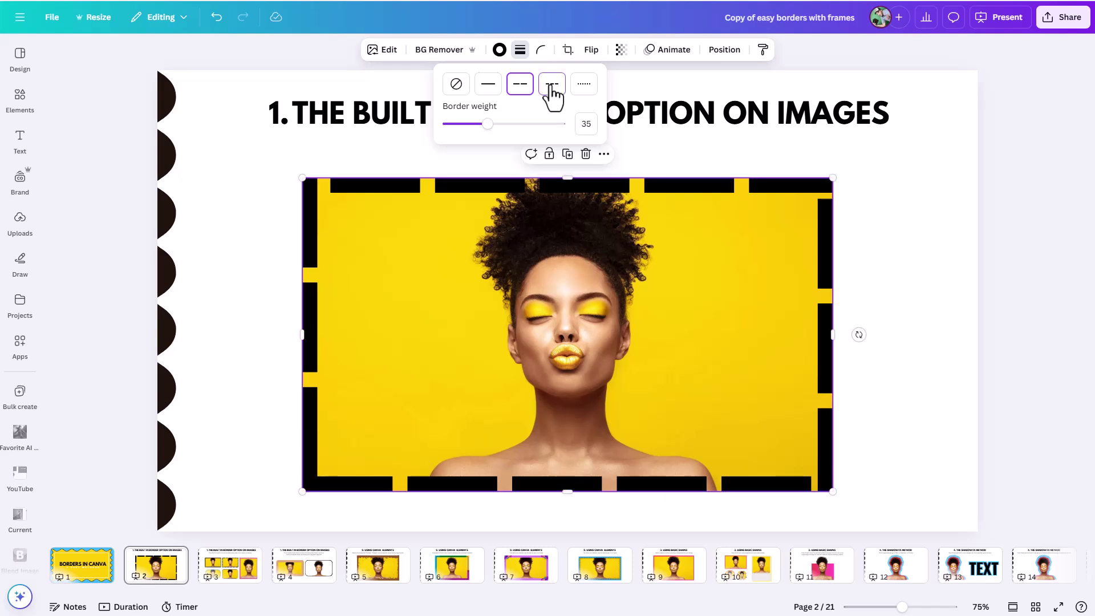
left_click(552, 85)
left_click_drag(488, 124, 477, 124)
Make the dashed border light blue and give the photo rounded corners.
left_click(500, 51)
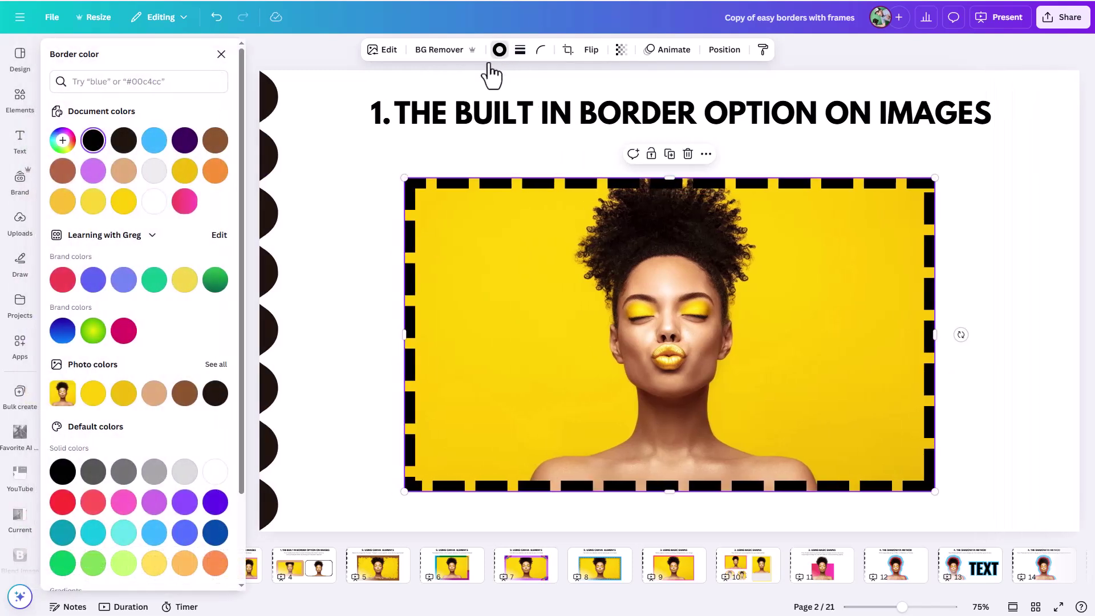
left_click(161, 141)
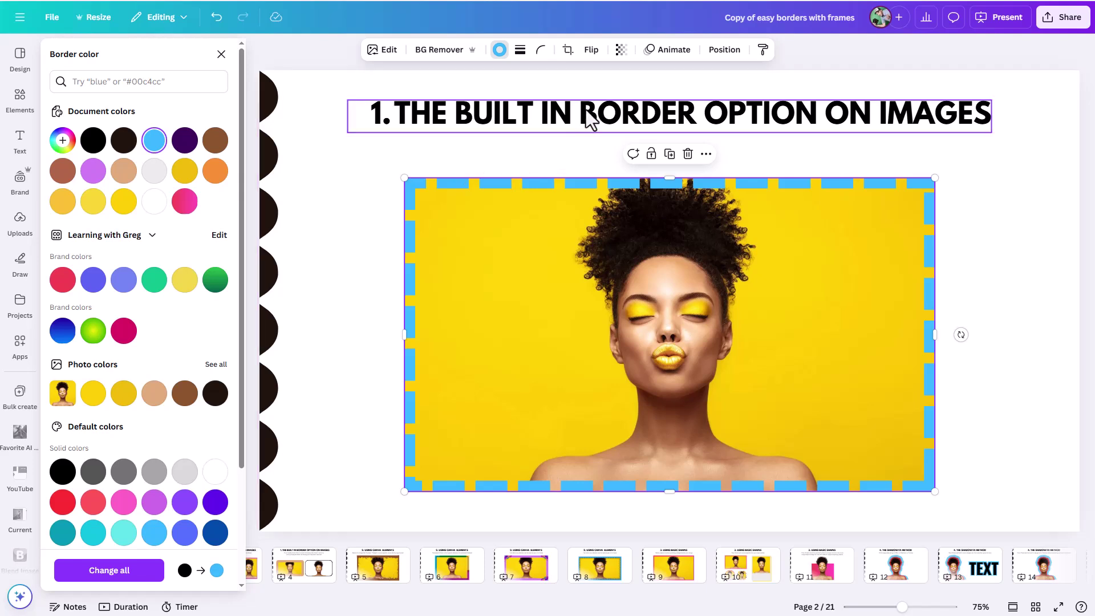
left_click(539, 57)
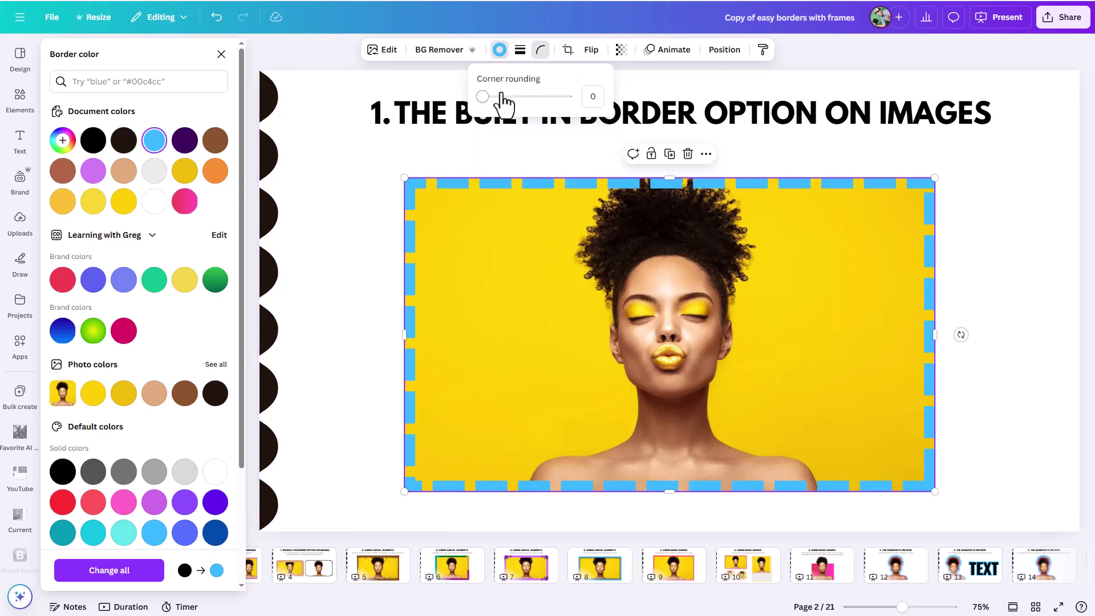
left_click_drag(479, 97, 532, 97)
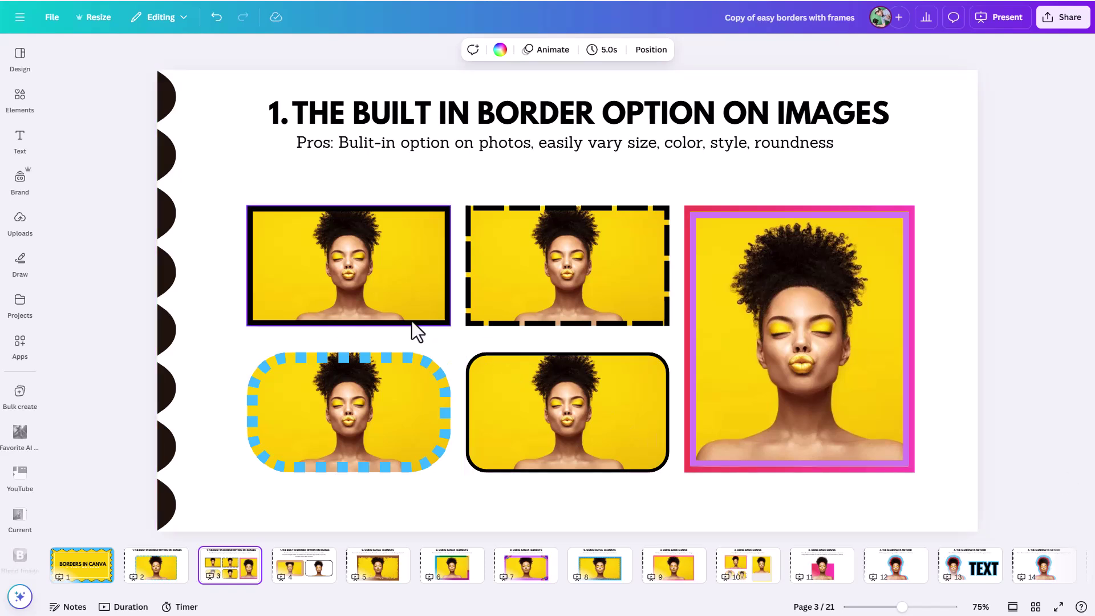
Select the top-left bordered example, then go to slide 4 on built-in border cons.
left_click(384, 302)
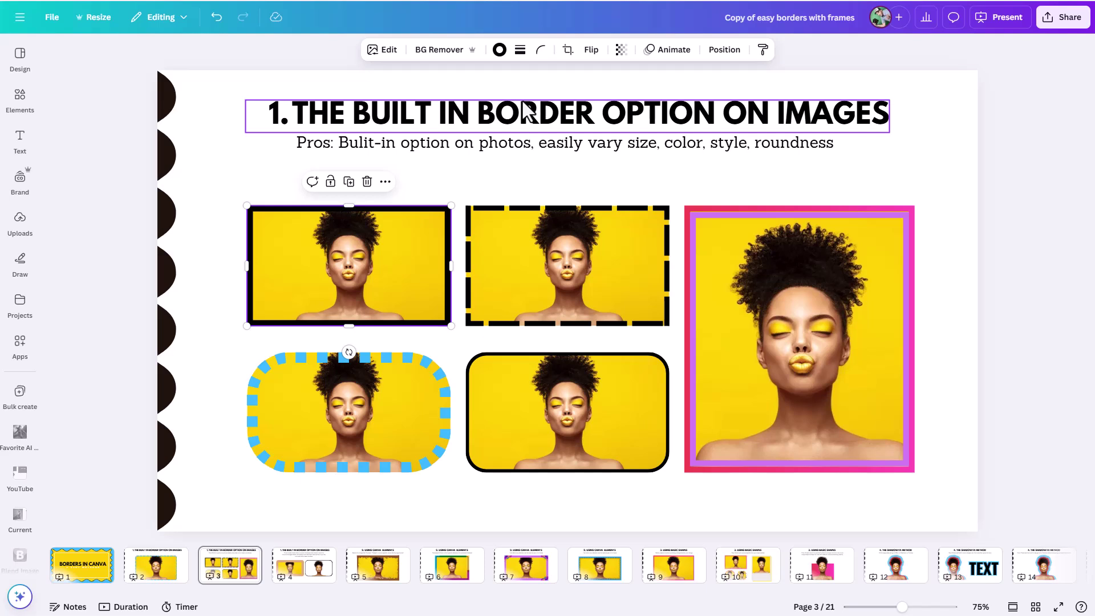
left_click(302, 567)
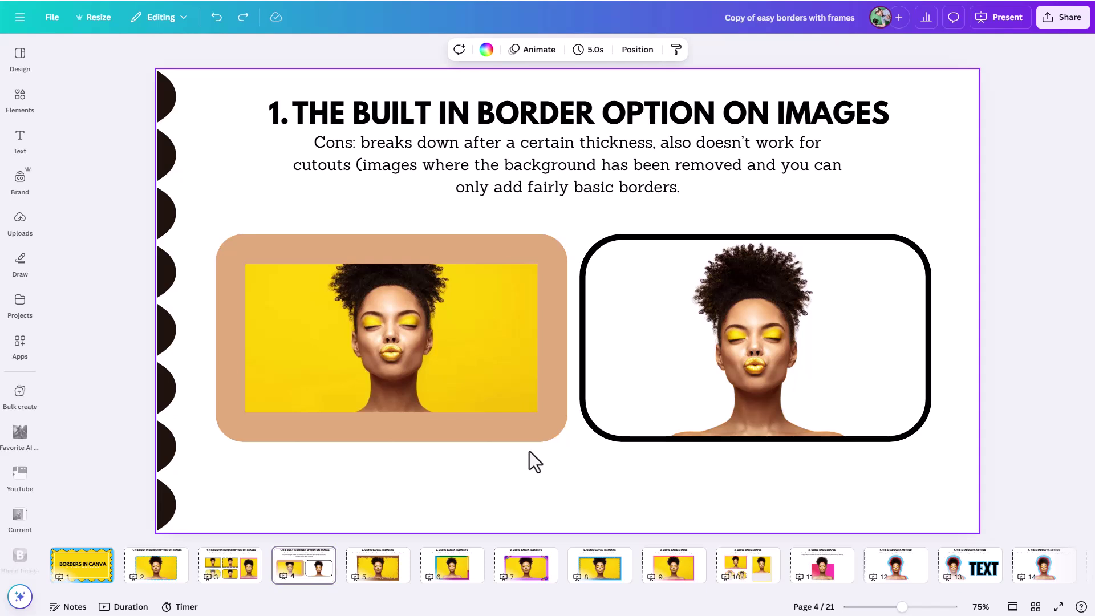
Thin the left photo's tan border, then thicken it to weight 82.
left_click(448, 380)
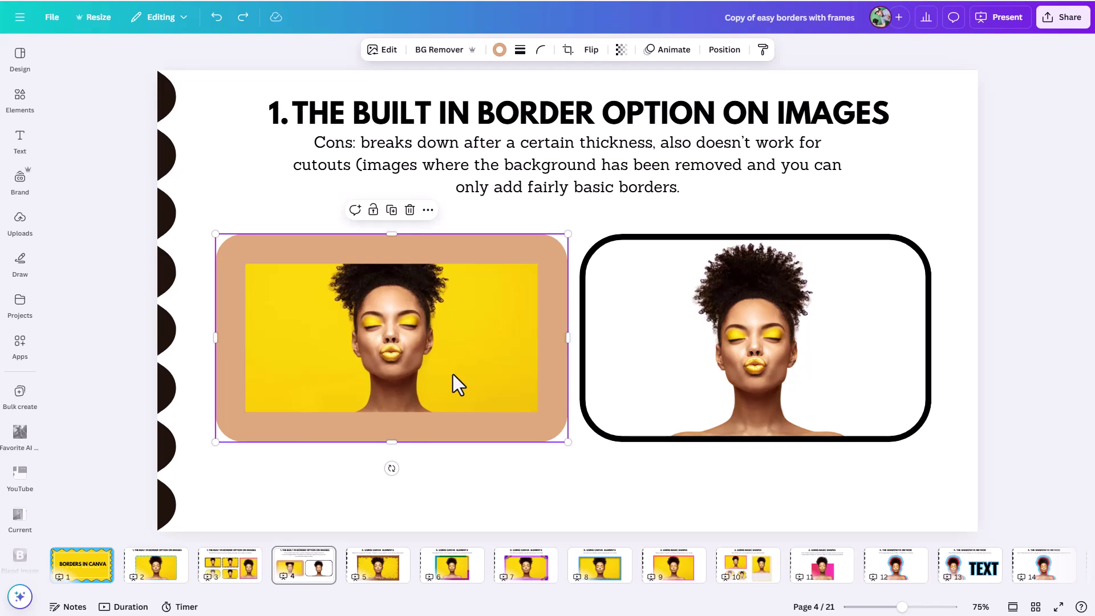
left_click(519, 56)
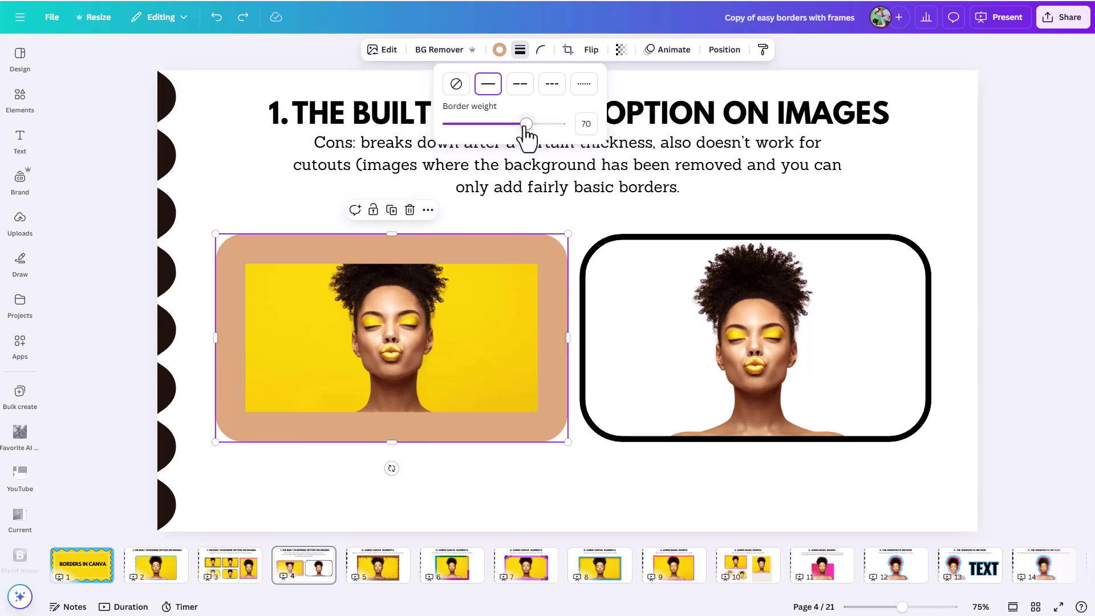
left_click_drag(526, 124, 473, 124)
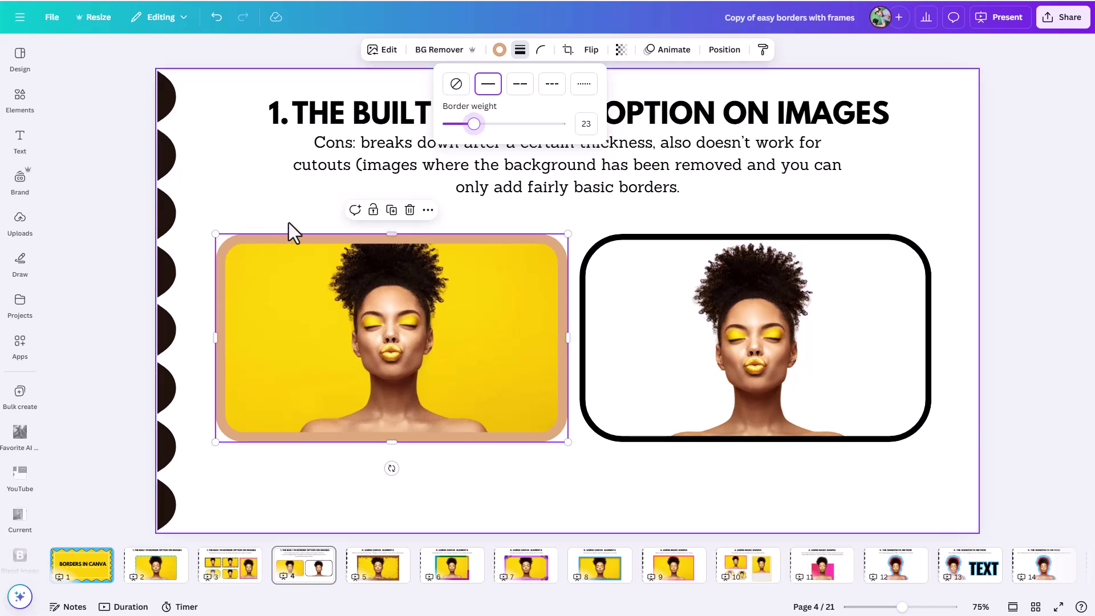
left_click_drag(473, 124, 540, 124)
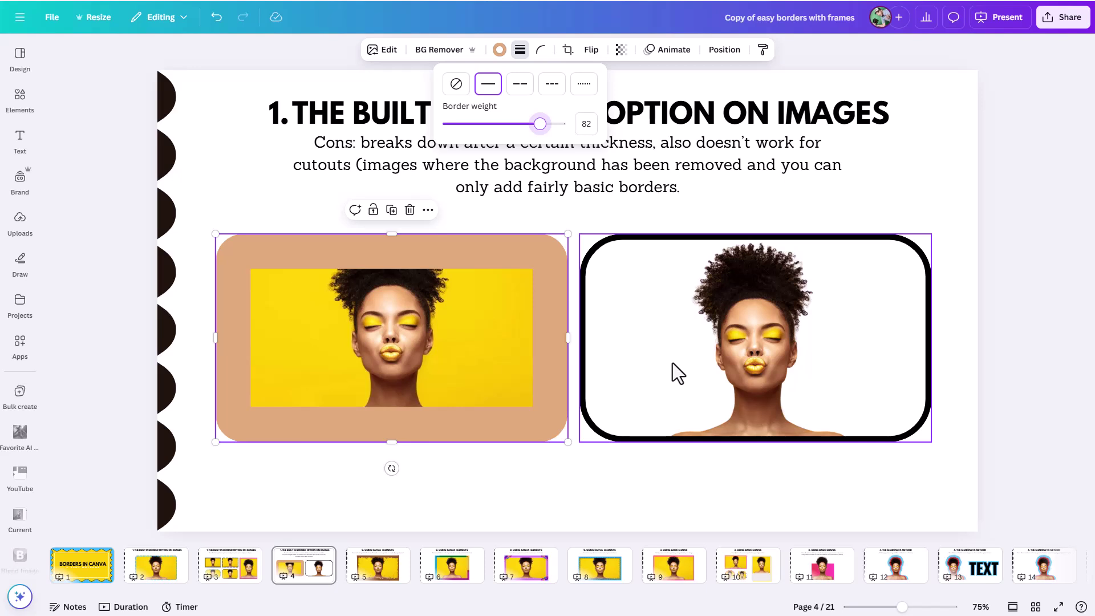
Drop the cutout photo's black border to weight 0, restore it to about 21, then deselect.
left_click(821, 354)
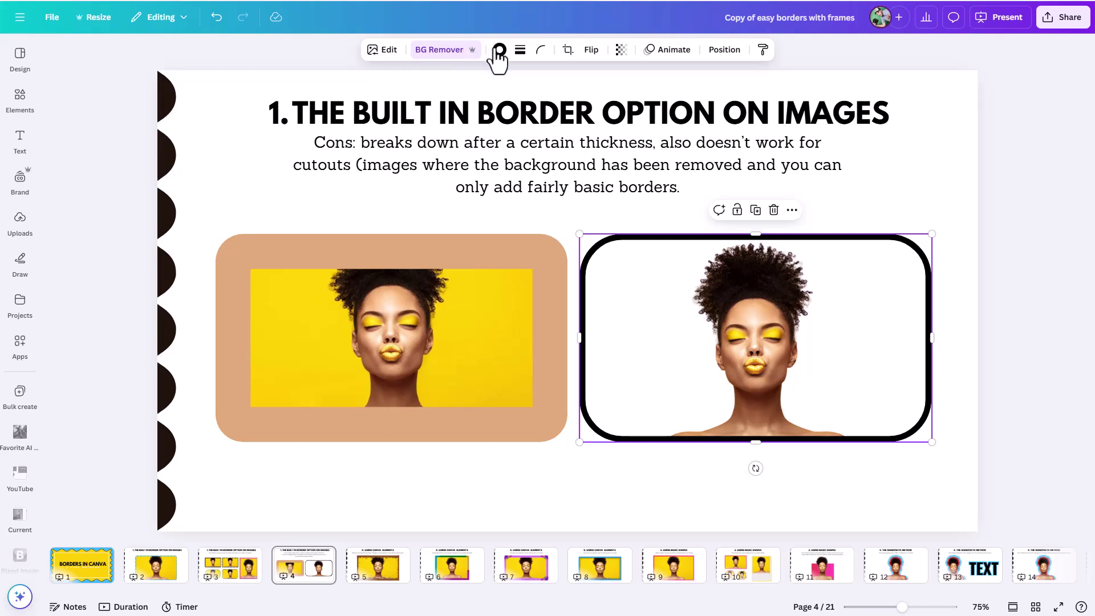
left_click(520, 50)
left_click_drag(479, 123, 423, 122)
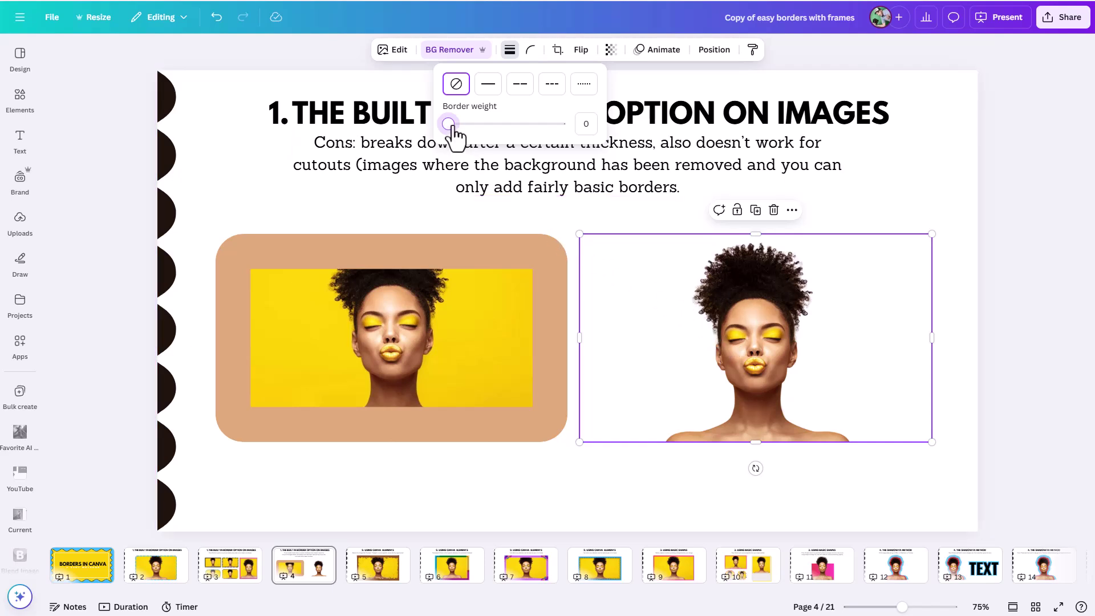
left_click_drag(451, 128, 471, 141)
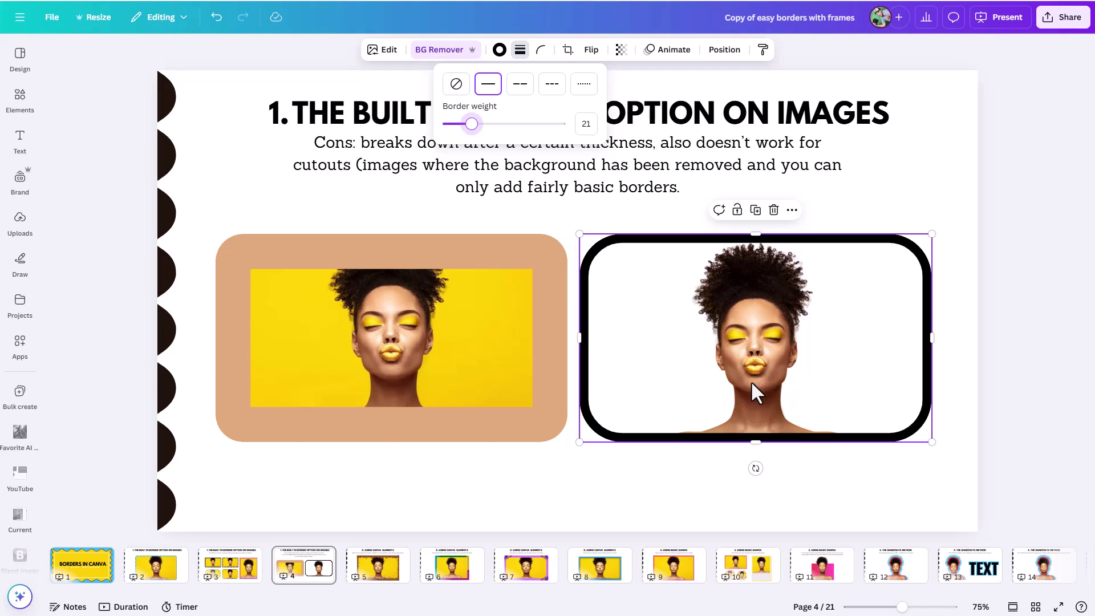
left_click(886, 197)
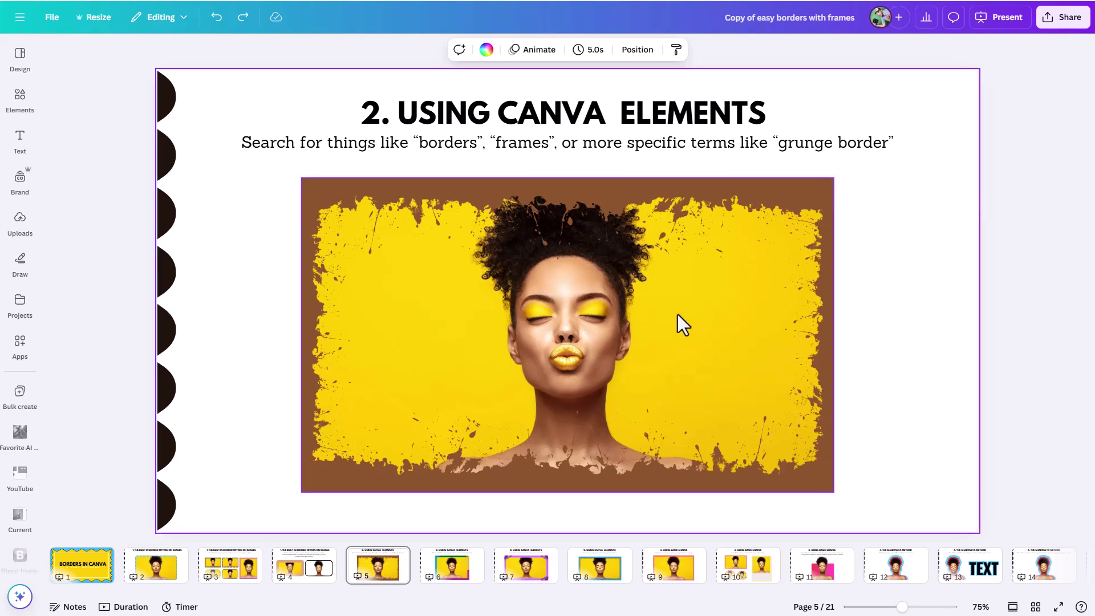
left_click(614, 316)
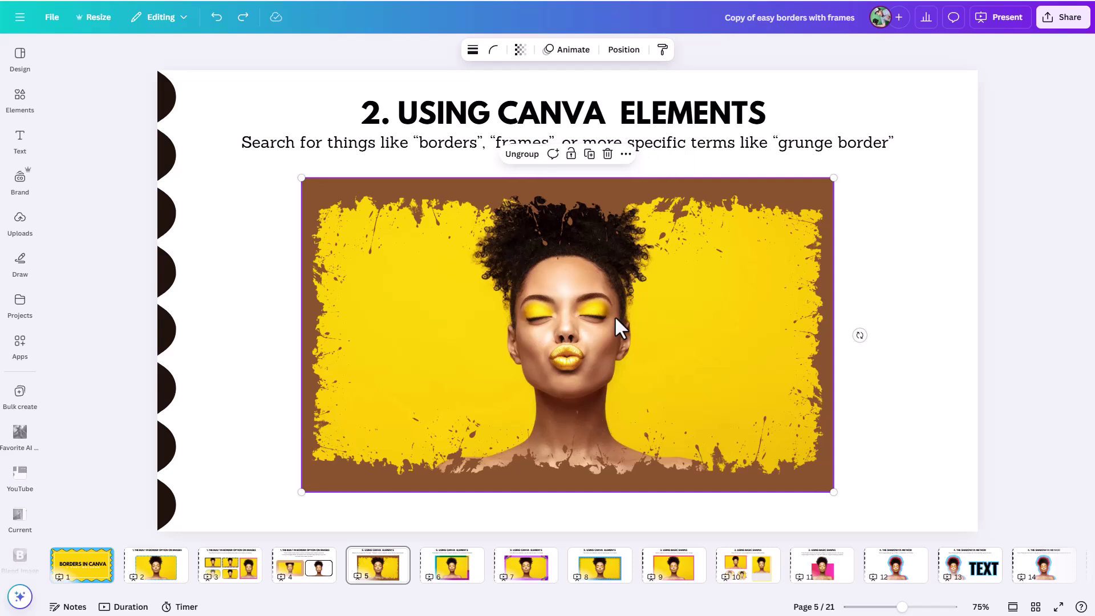
left_click_drag(616, 317, 743, 311)
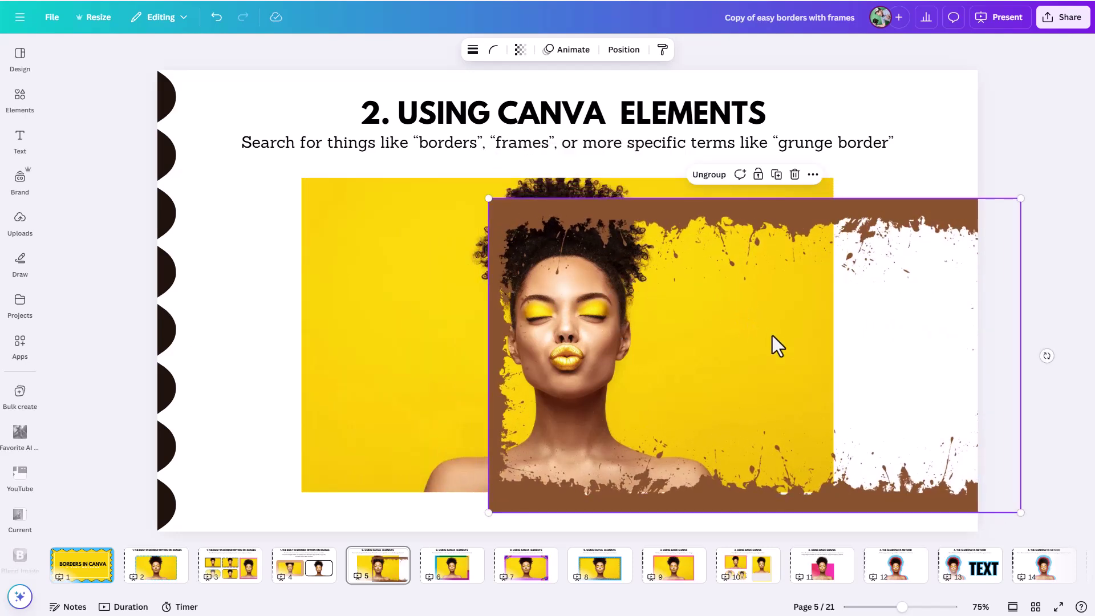
left_click_drag(775, 344, 584, 316)
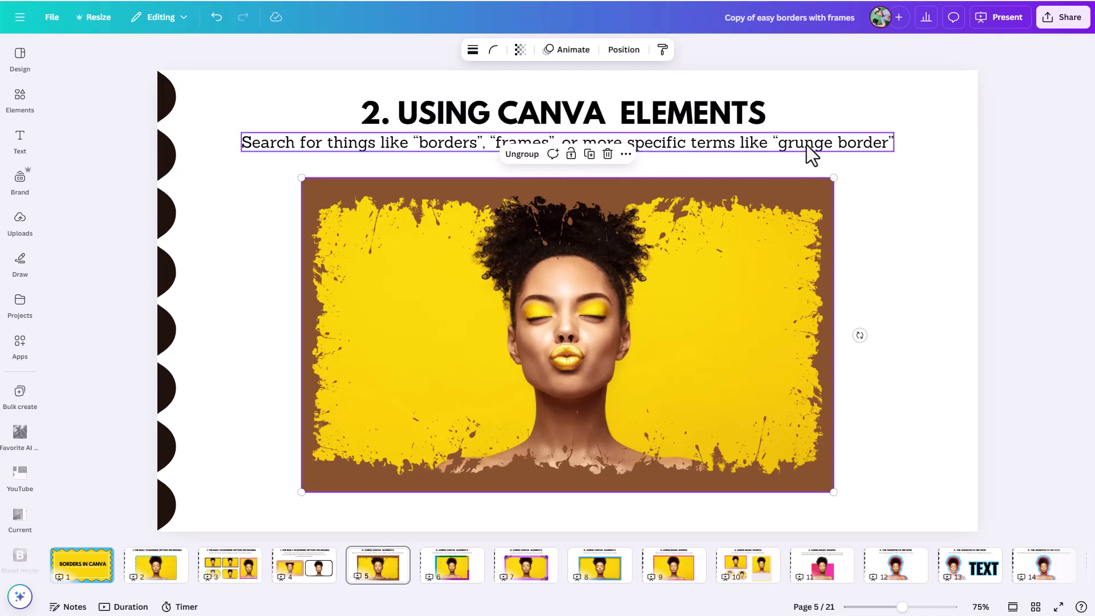
left_click(299, 489)
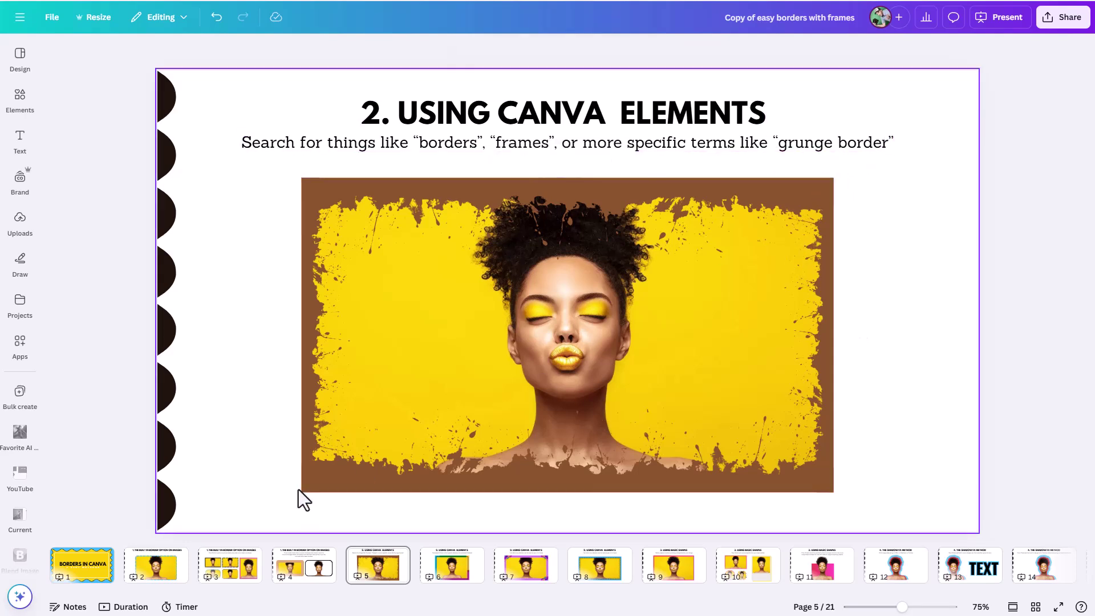
Search Elements for 'borders' and add the rainbow watercolour border graphic to the slide.
left_click(14, 105)
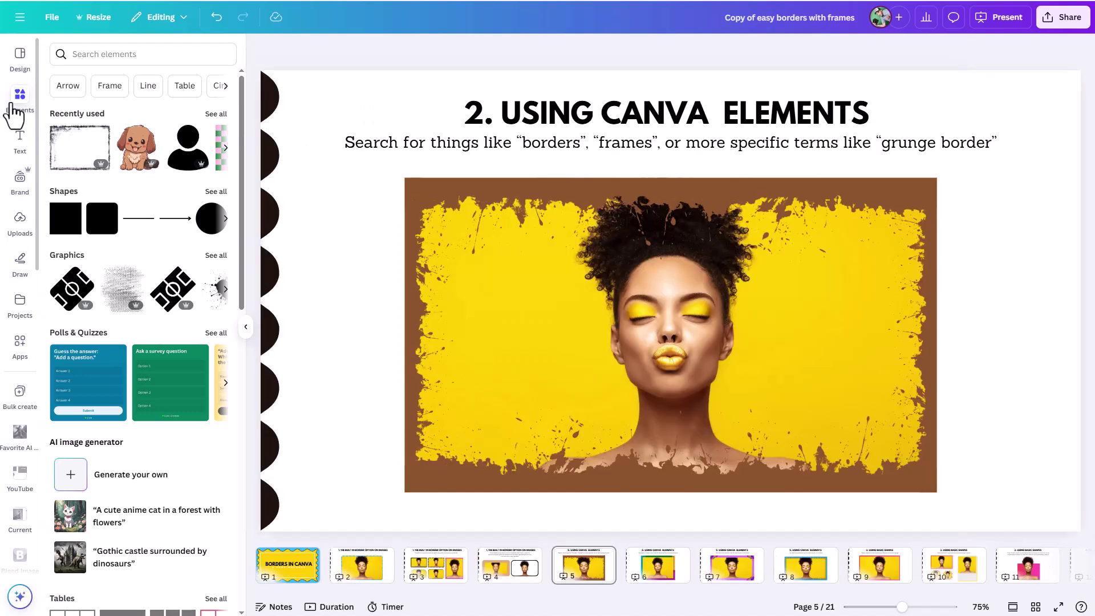
left_click(108, 55)
type("bor")
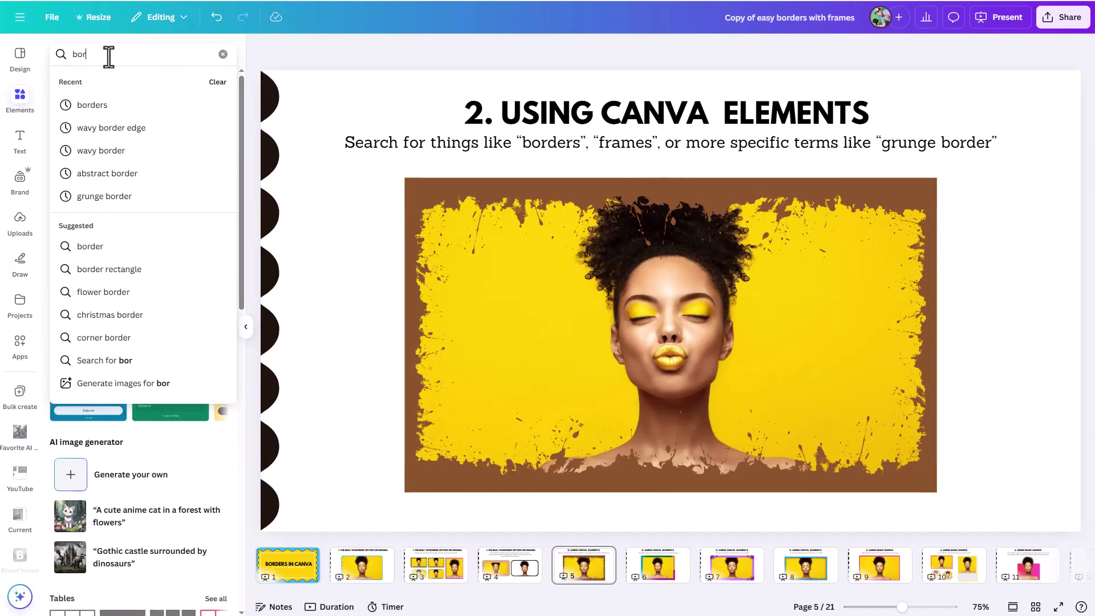
type("ders")
key("Return")
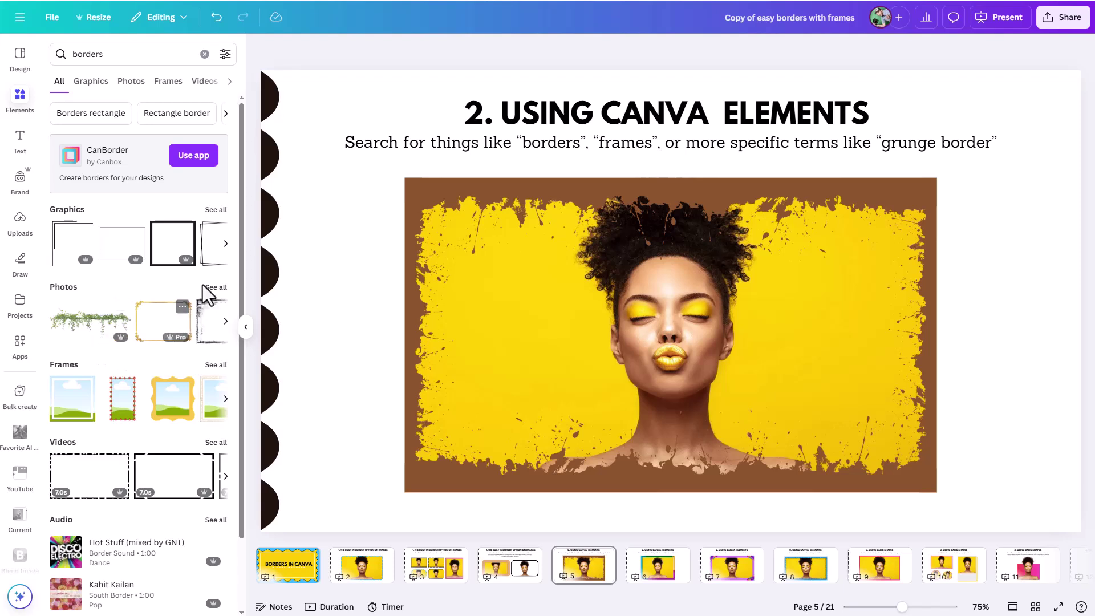
left_click(221, 213)
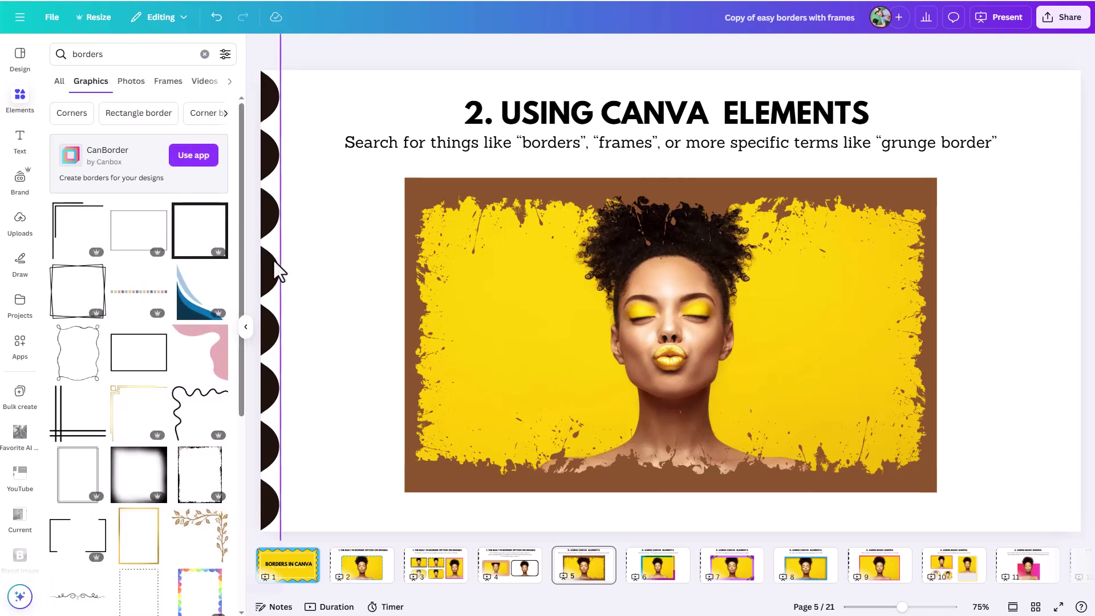
scroll(224, 500, "down", 2)
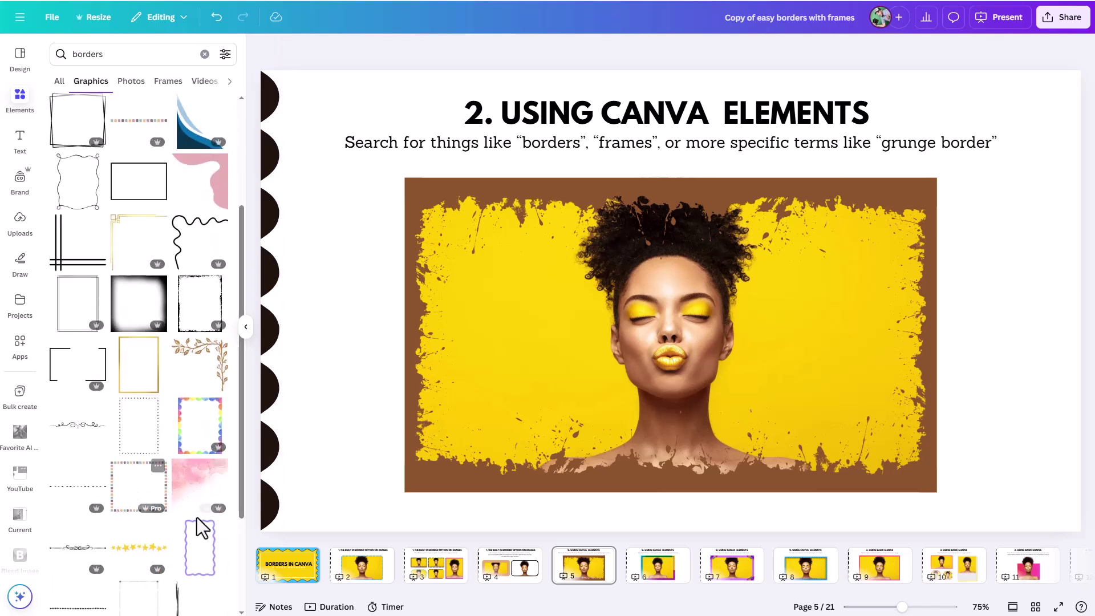
left_click(197, 434)
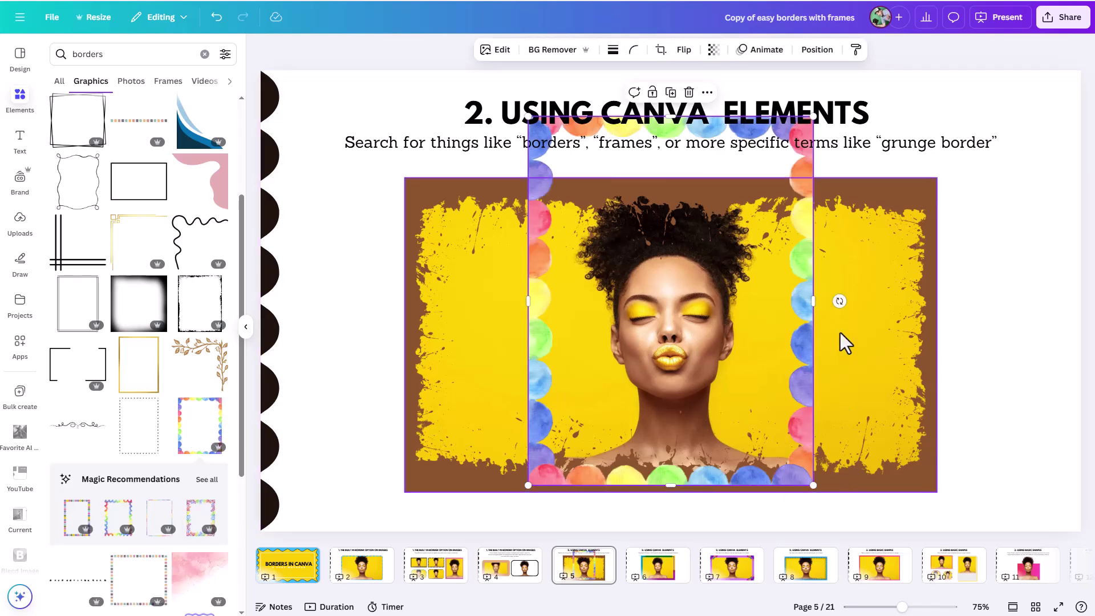
Rotate the rainbow border to landscape, size it around the portrait, and undo away the grunge frame.
left_click_drag(839, 300, 669, 395)
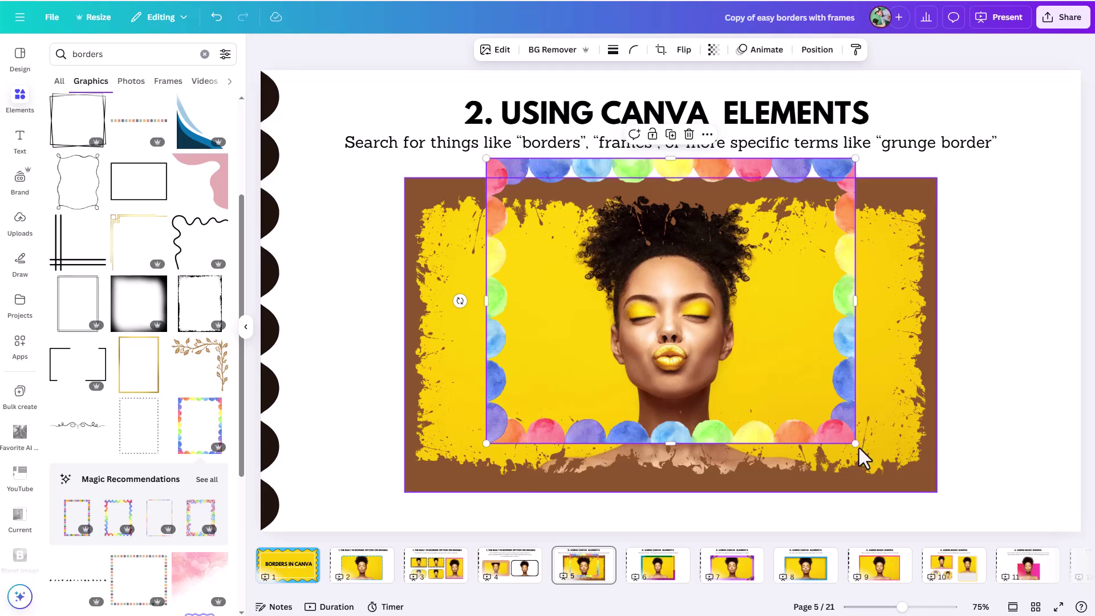
left_click_drag(857, 444, 843, 479)
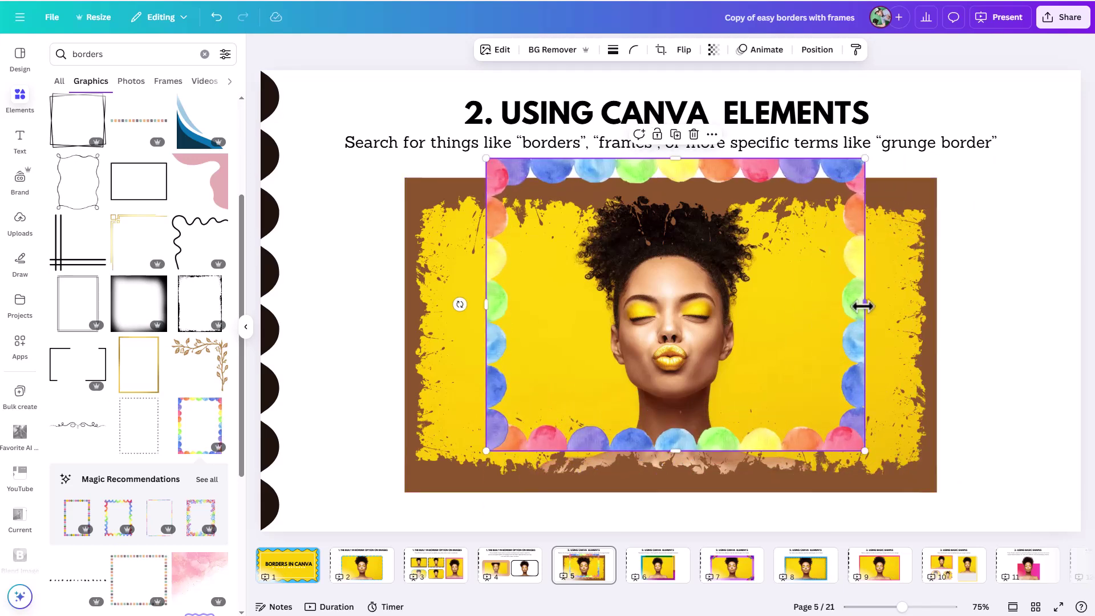
left_click_drag(865, 304, 980, 308)
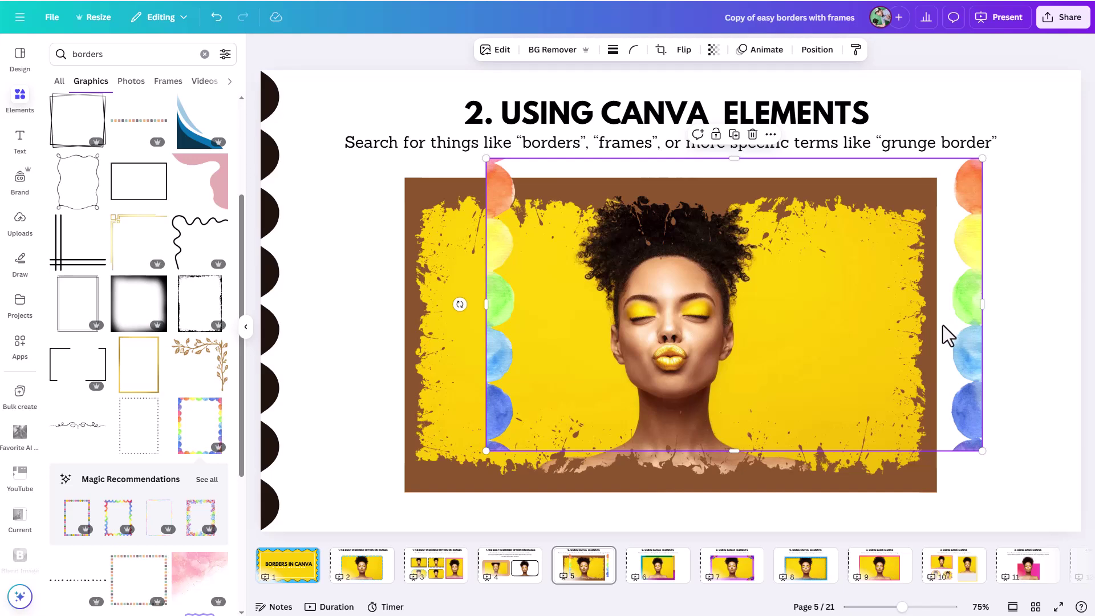
key("ctrl+z")
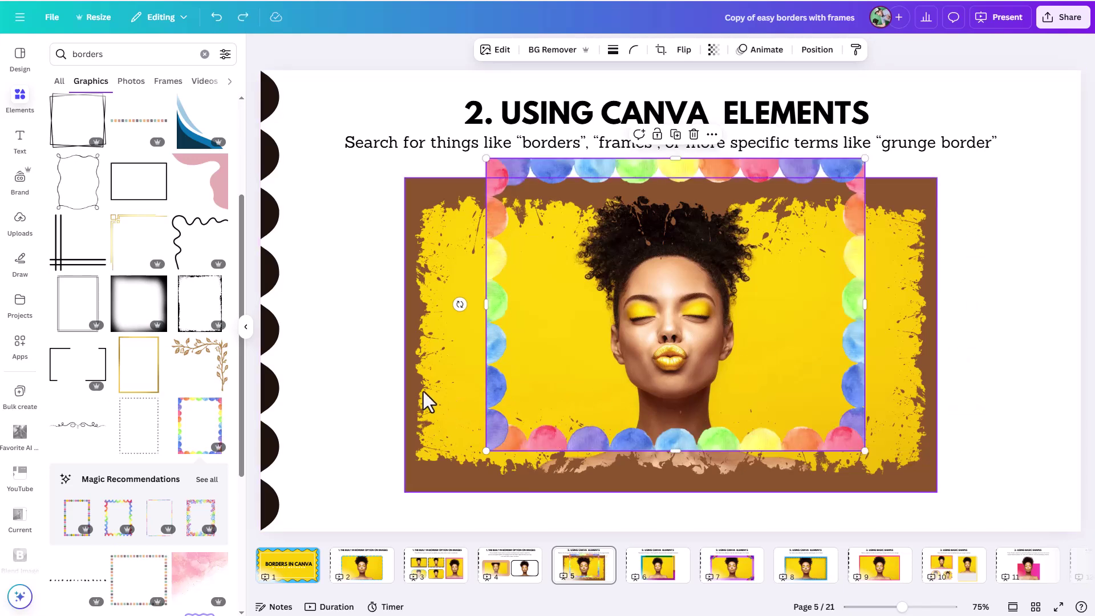
left_click_drag(414, 369, 341, 408)
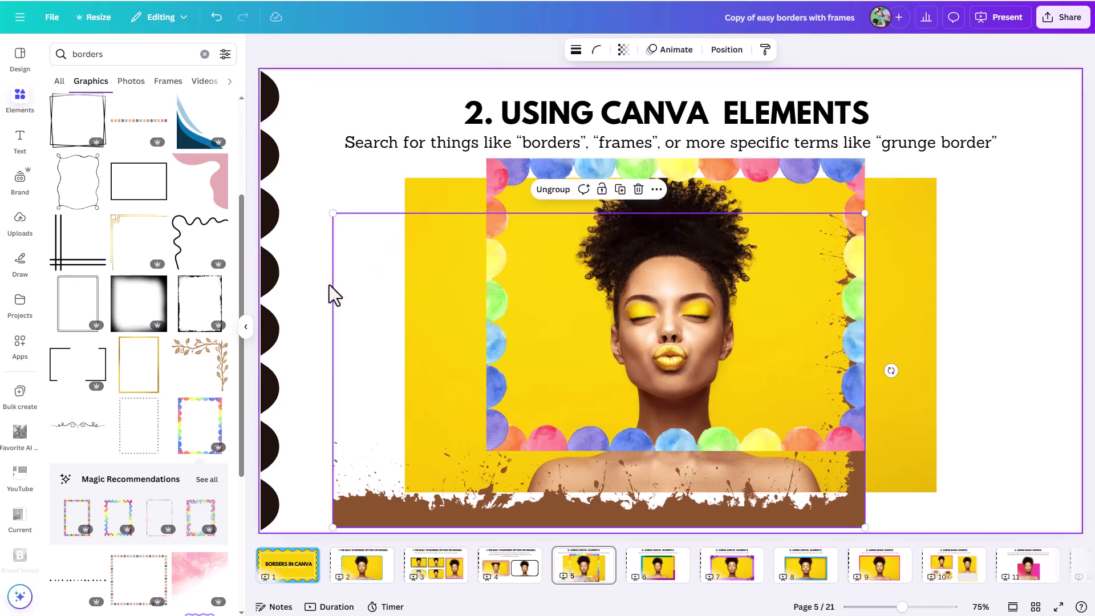
key("ctrl+z")
key("ctrl+z")
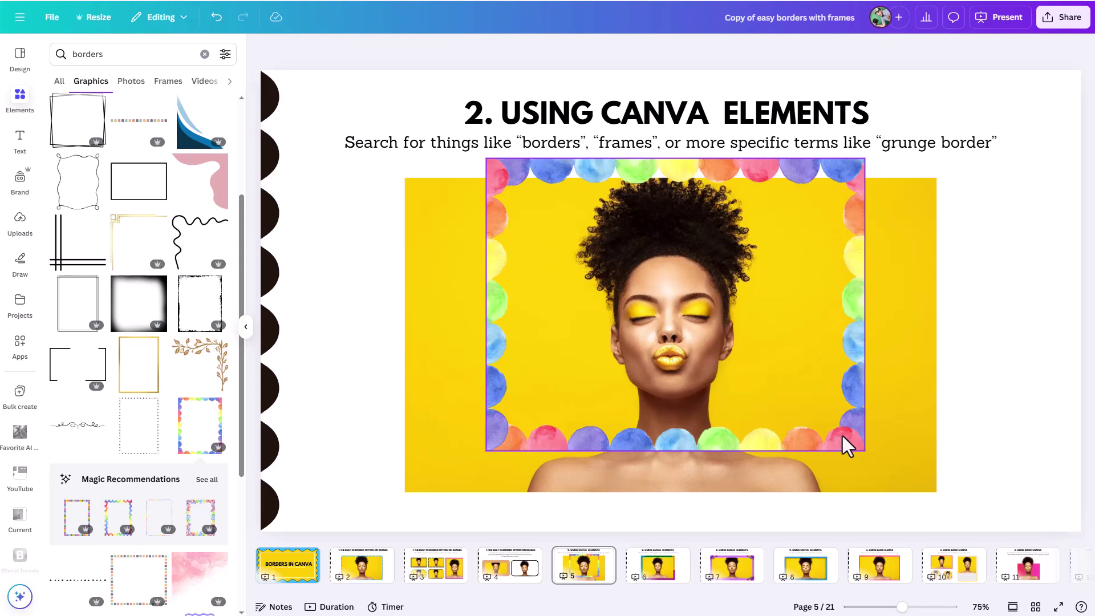
Align the rainbow border's bottom with the photo and trim the photo's left, top and right edges to it.
left_click_drag(842, 444, 832, 475)
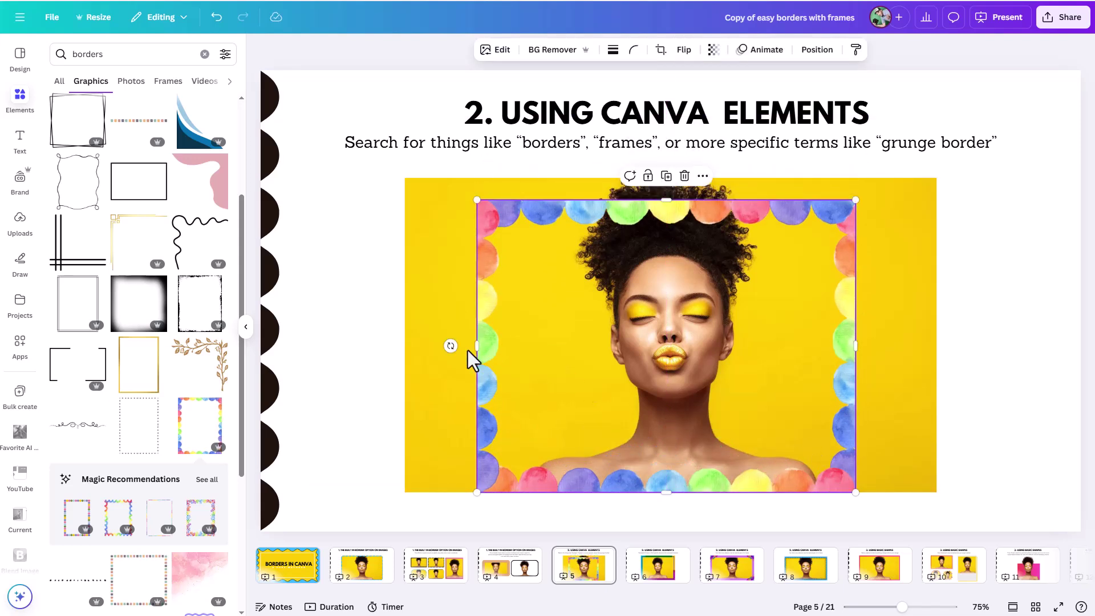
left_click(423, 326)
left_click_drag(405, 339, 477, 340)
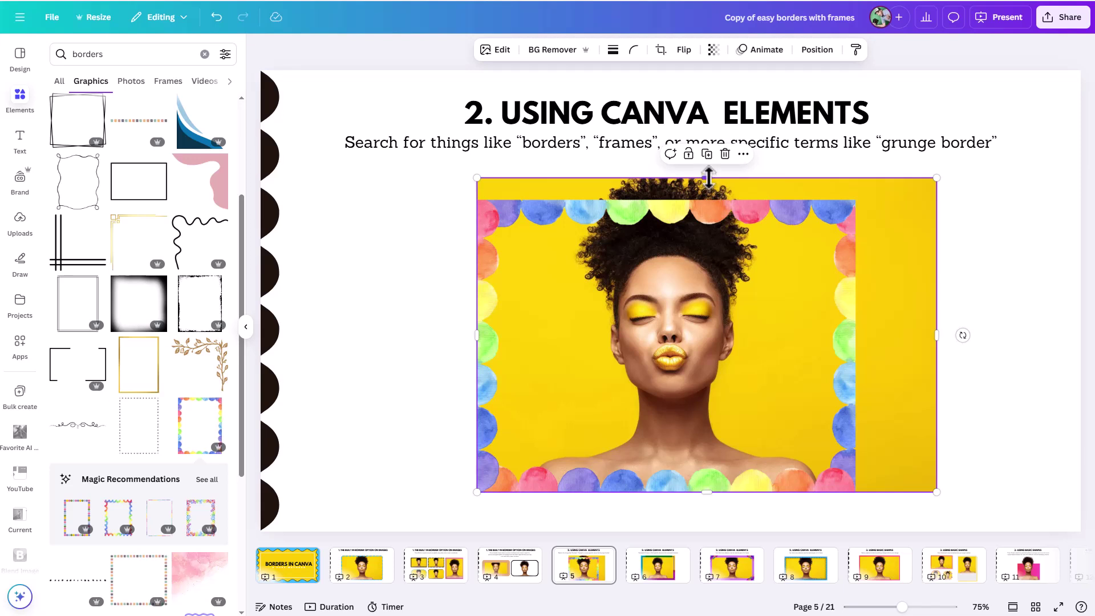
left_click_drag(706, 178, 705, 208)
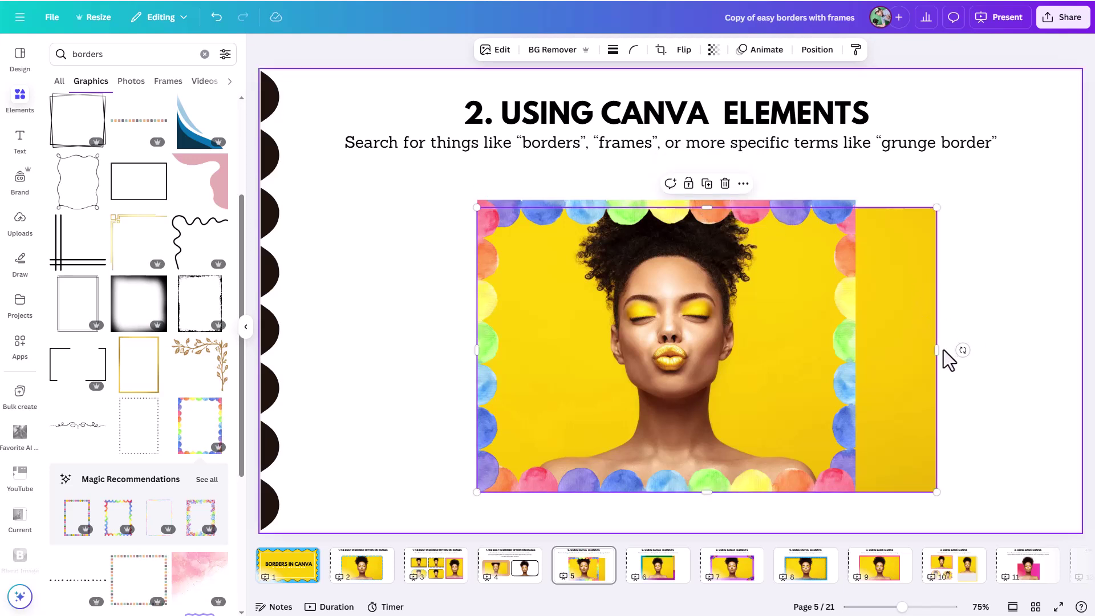
left_click_drag(937, 349, 855, 367)
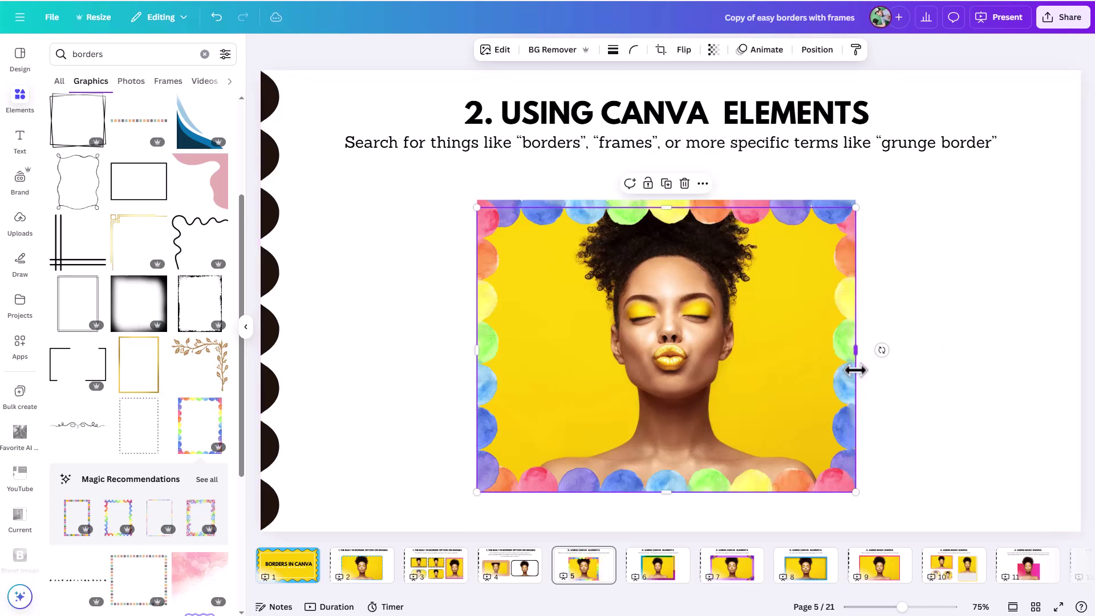
Crop the portrait to recentre the face inside the rainbow border.
left_click(658, 50)
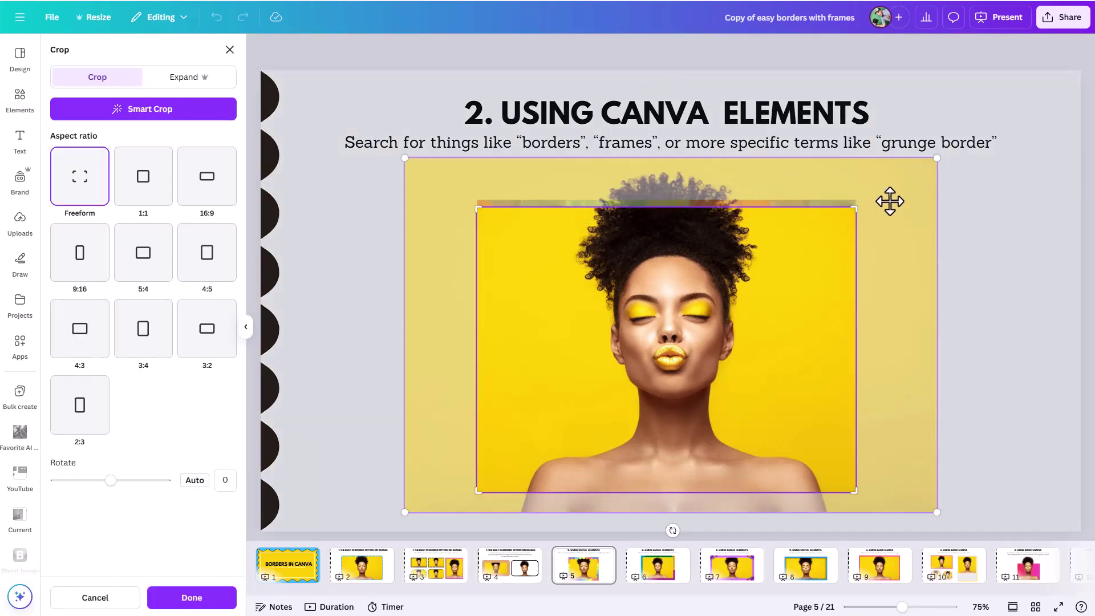
left_click_drag(853, 201, 846, 393)
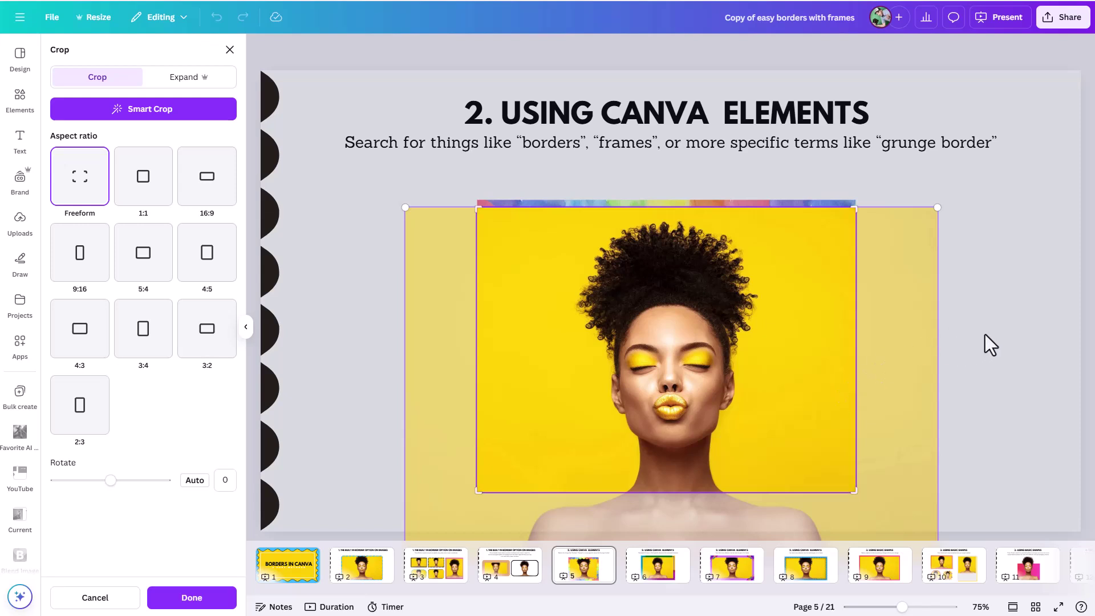
left_click(985, 334)
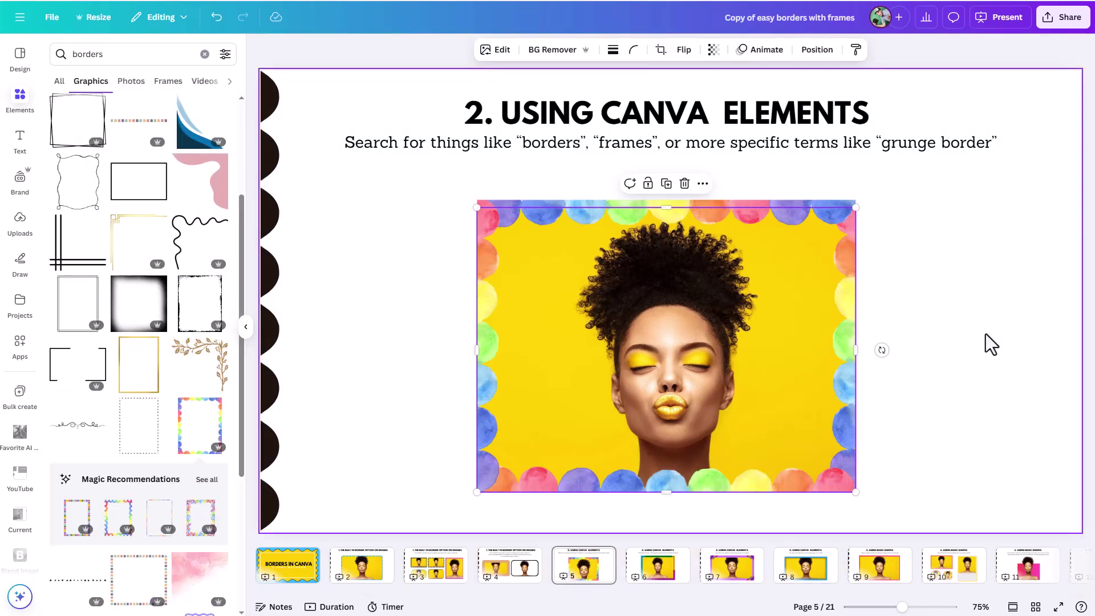